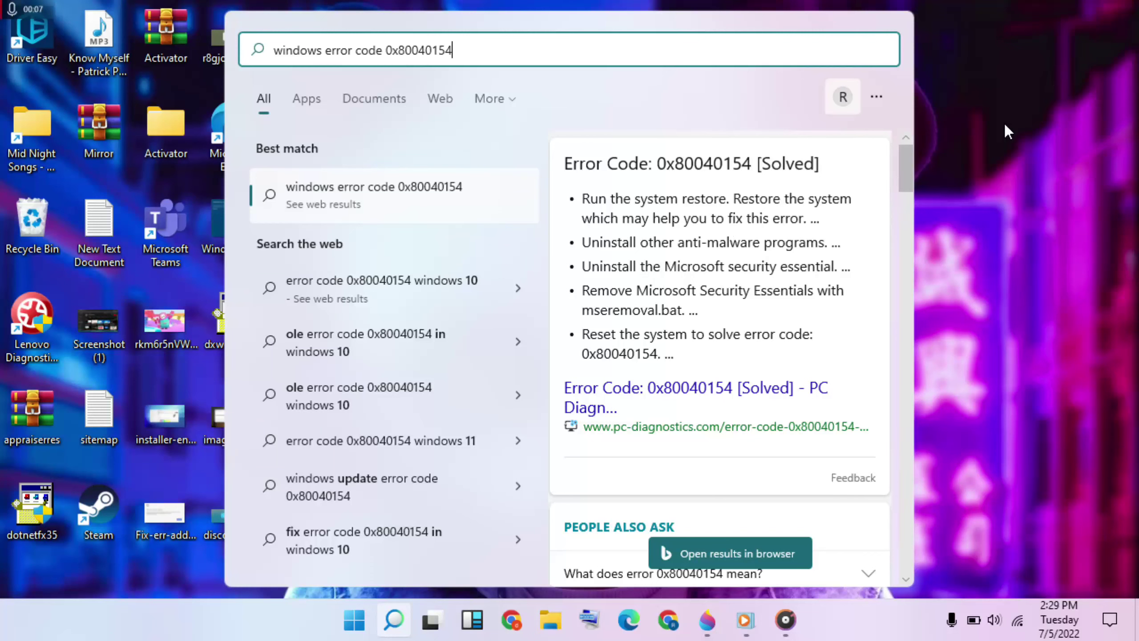
Dismiss the error 0x80040154 web search results and launch Settings from the Start menu.
click(1014, 166)
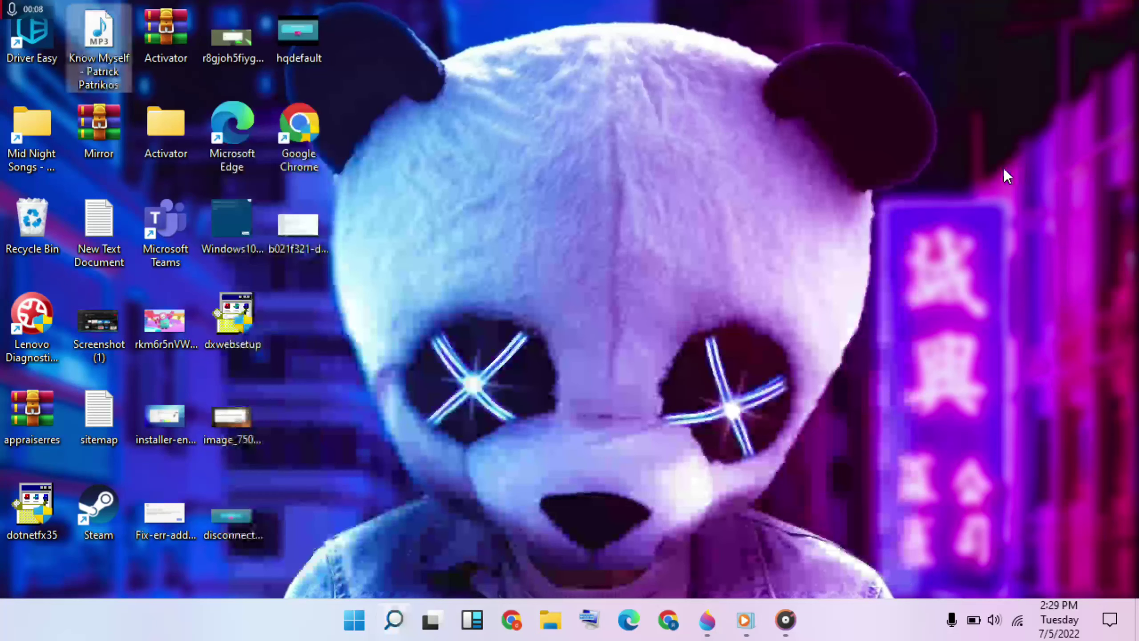
click(360, 621)
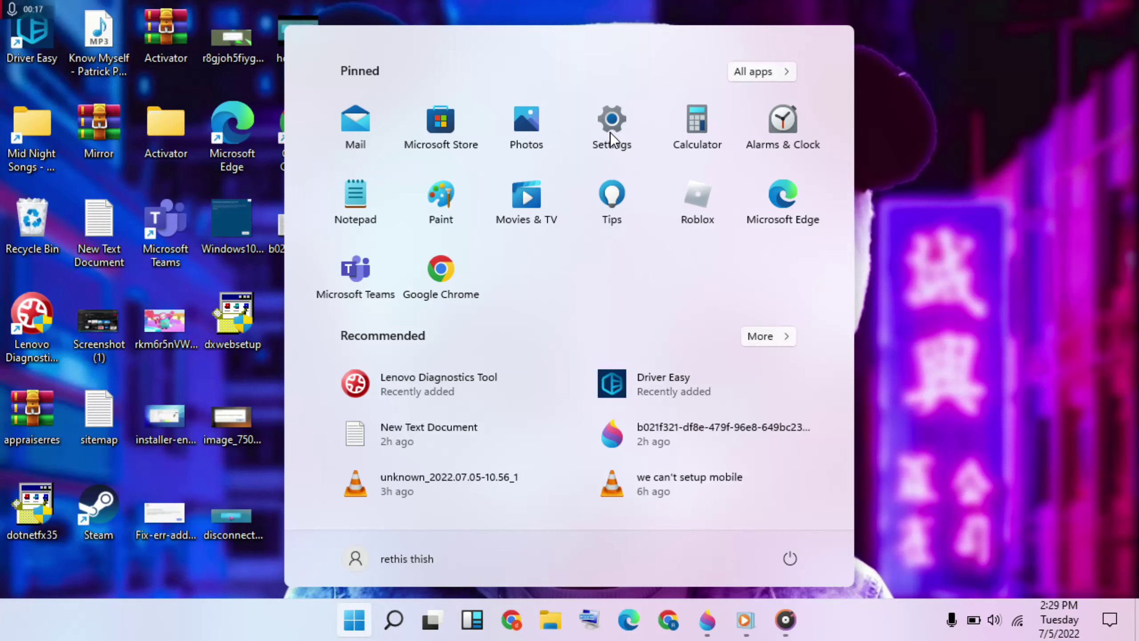
click(610, 131)
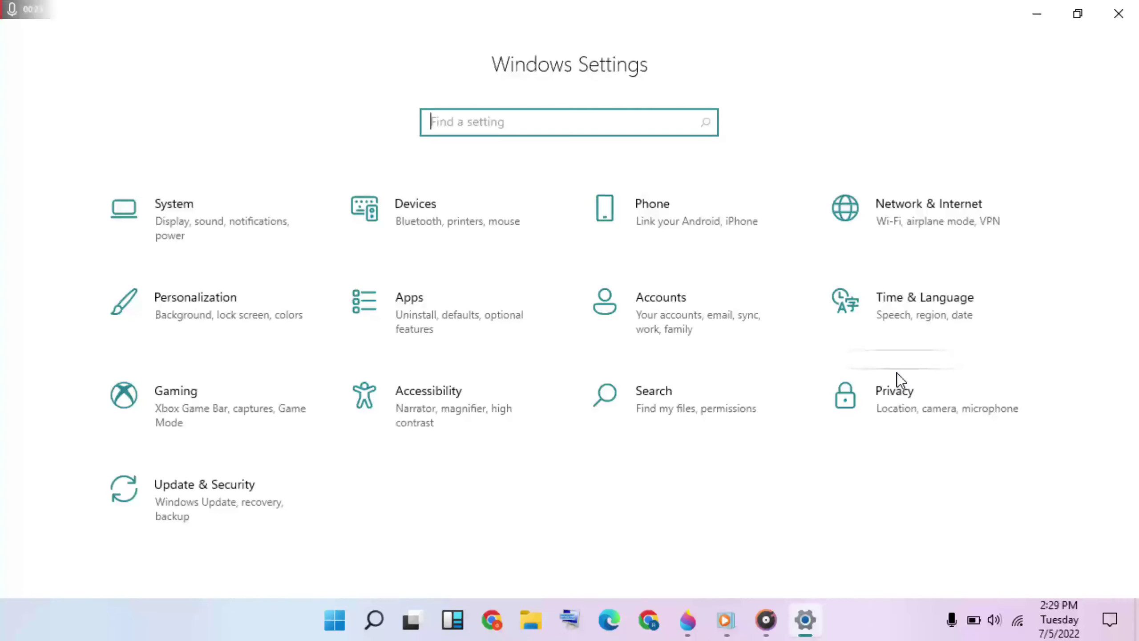
Run the Windows Update troubleshooter from Update & Security's Additional troubleshooters.
click(203, 498)
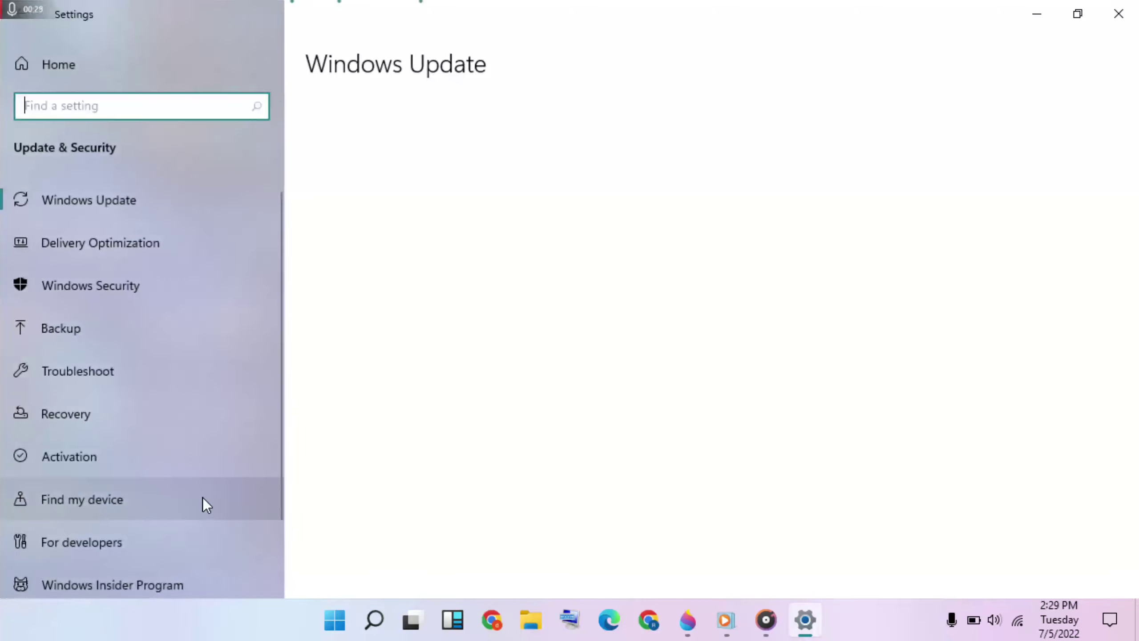
click(143, 382)
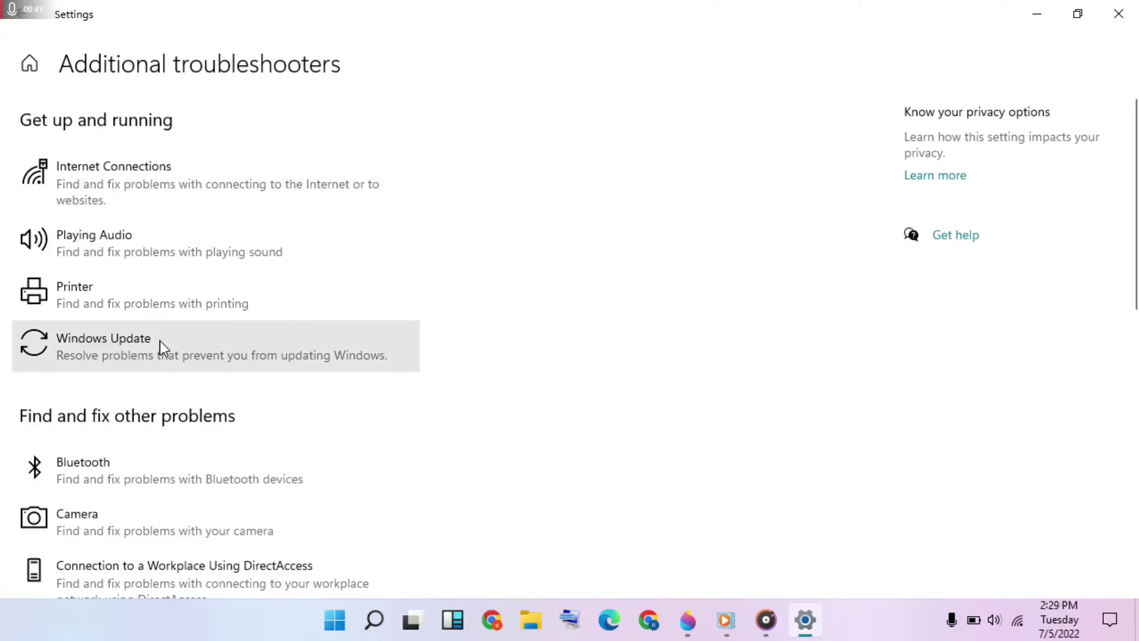
click(169, 346)
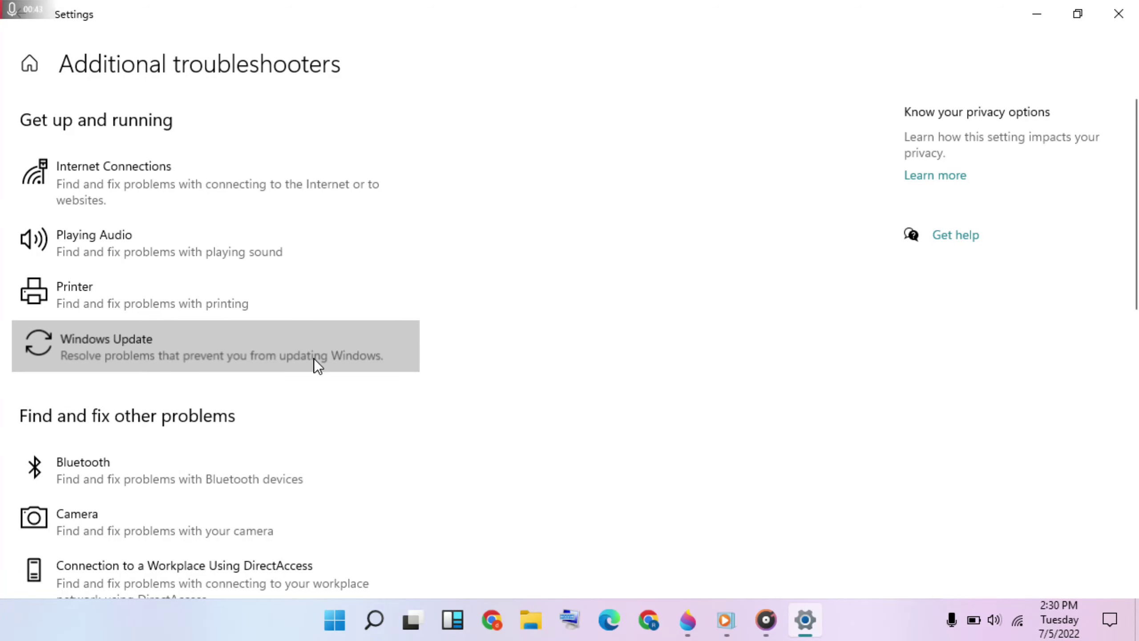
click(319, 404)
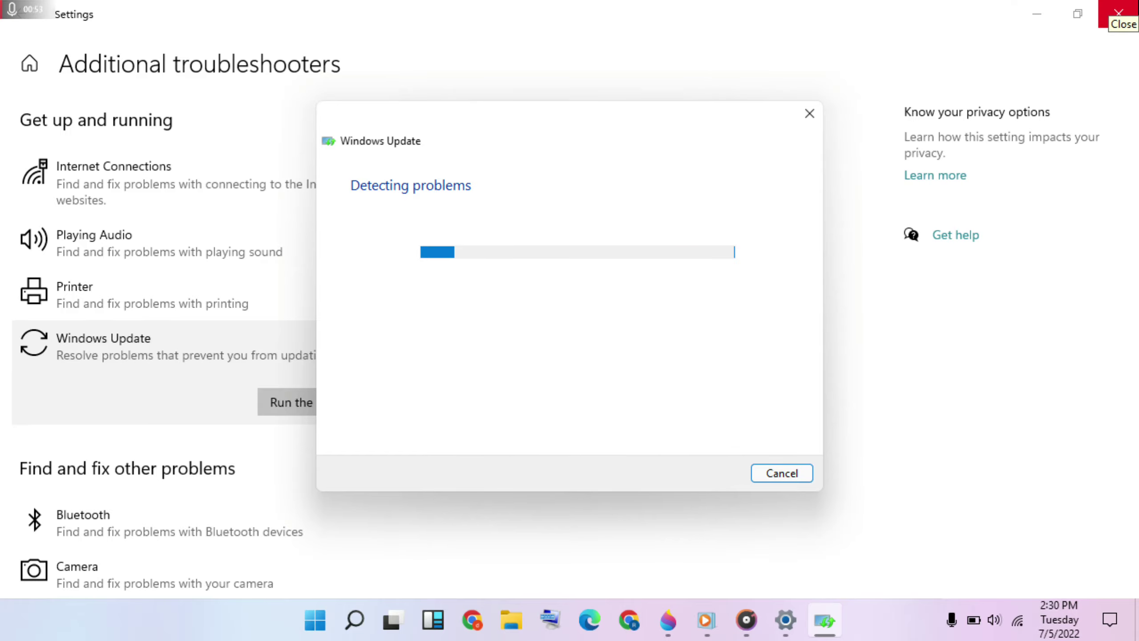
Close Settings while the Windows Update troubleshooter keeps scanning, then bring up Windows Search.
click(1119, 13)
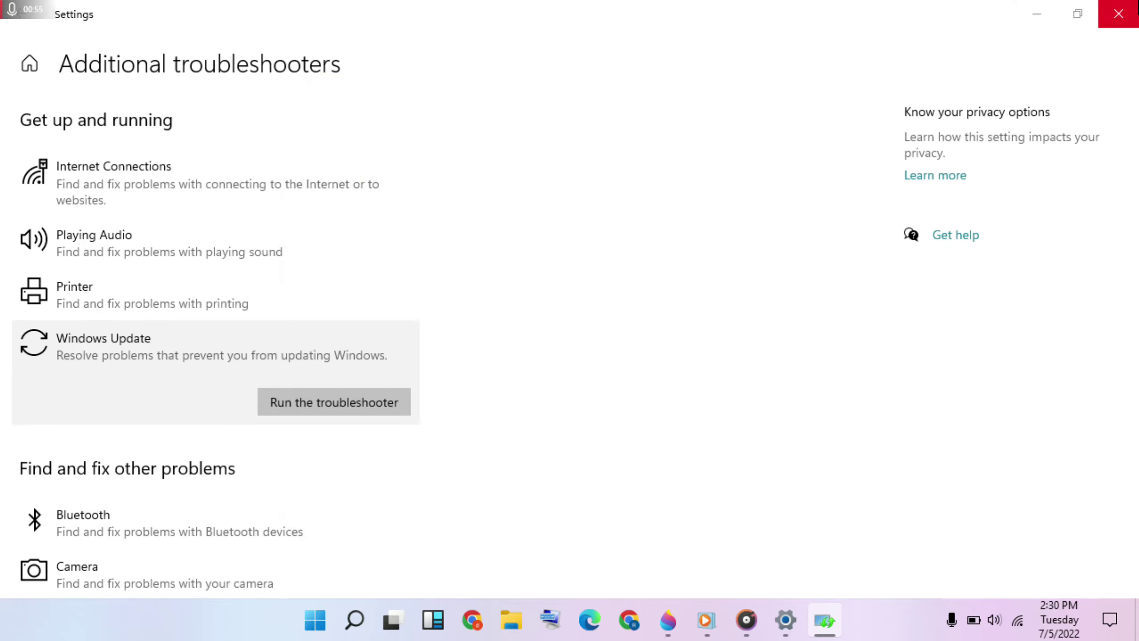
click(1119, 14)
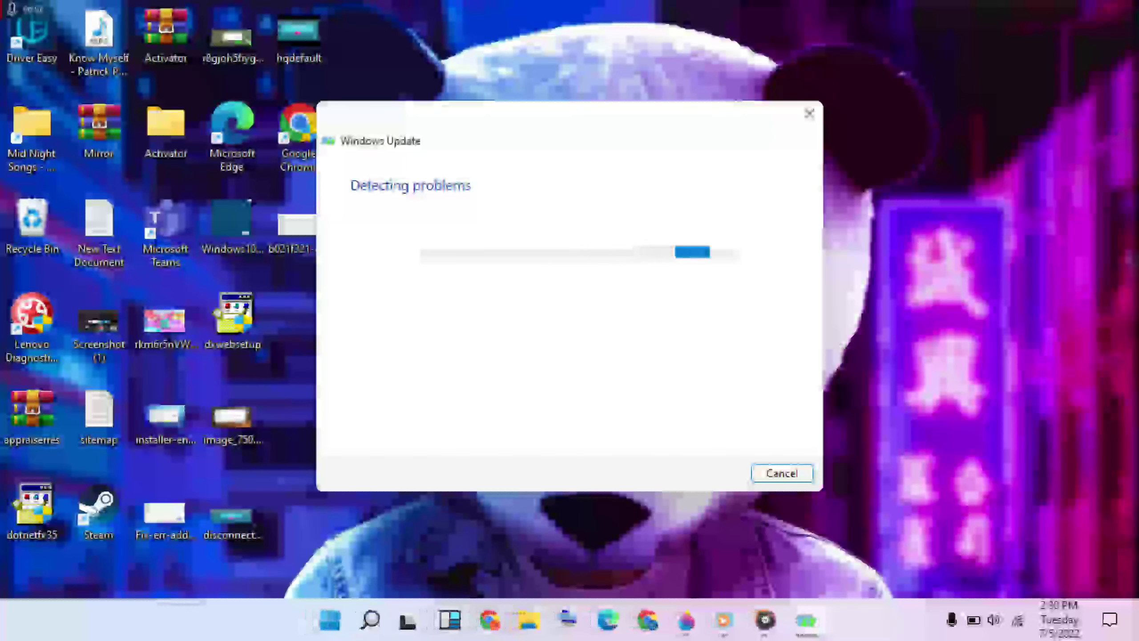
click(393, 599)
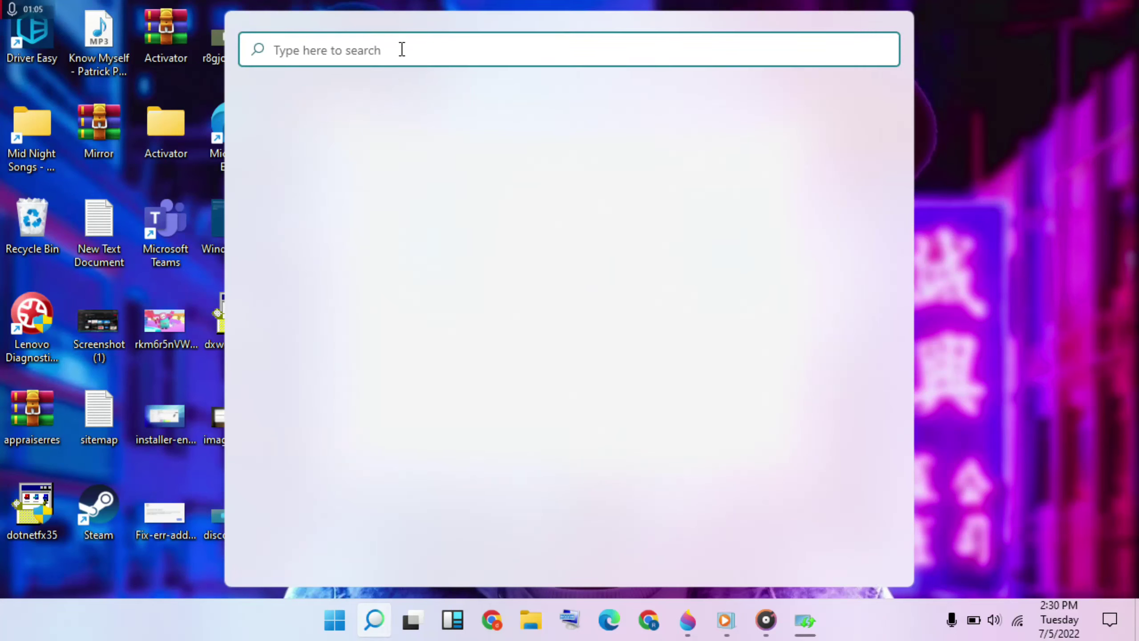
Search for 'cmd' and launch Command Prompt as administrator, approving the UAC prompt.
text(c)
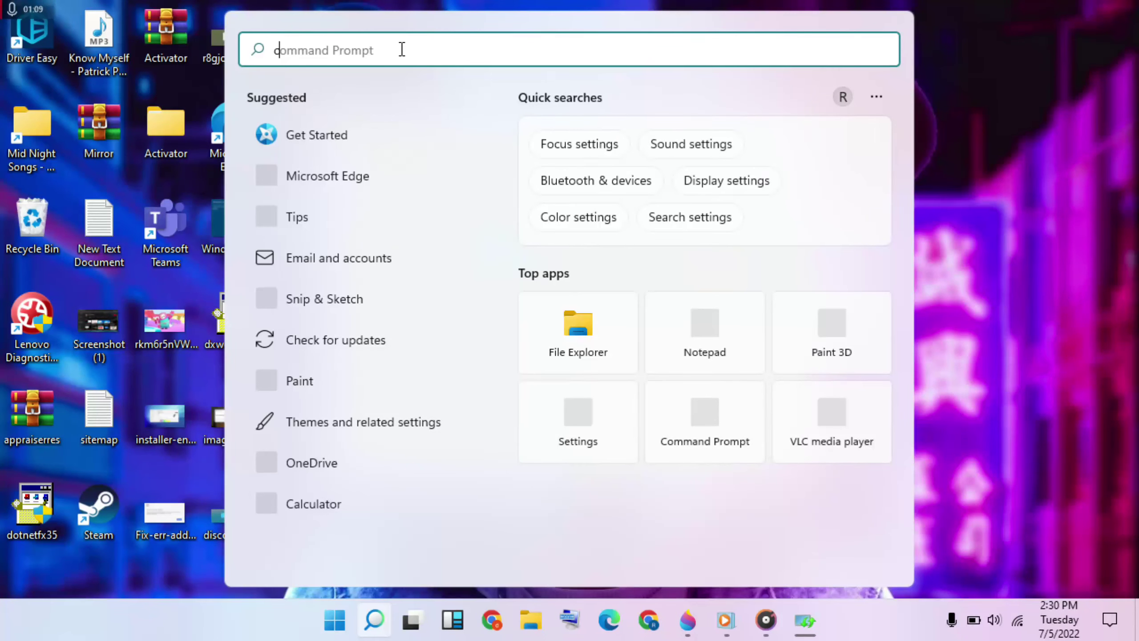
text(md)
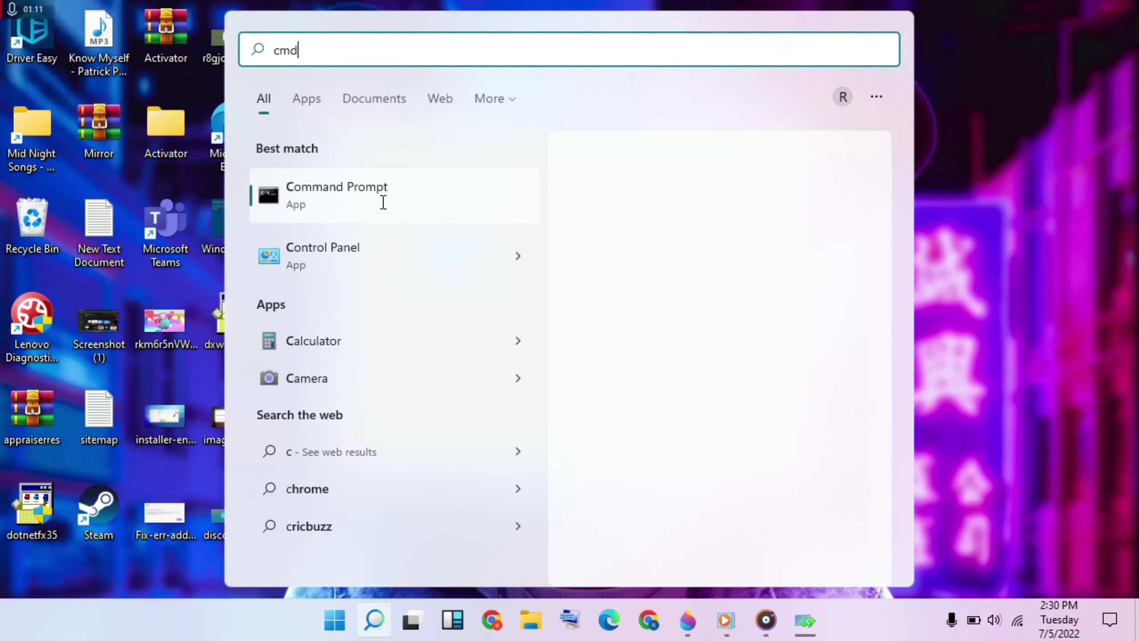
click(405, 193)
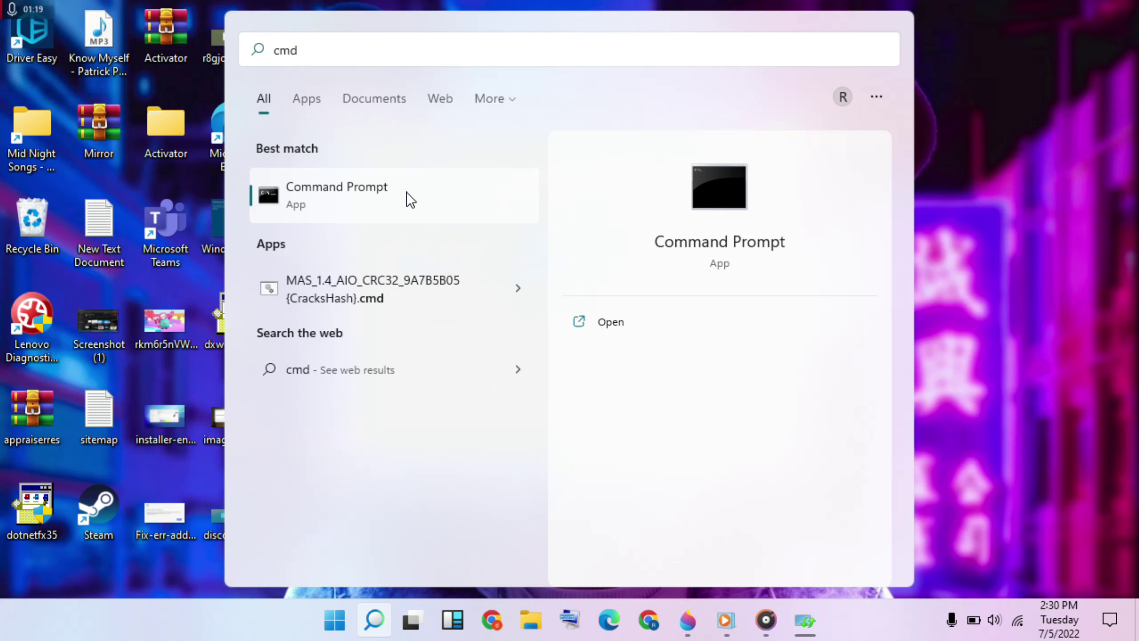
right_click(405, 193)
key(Escape)
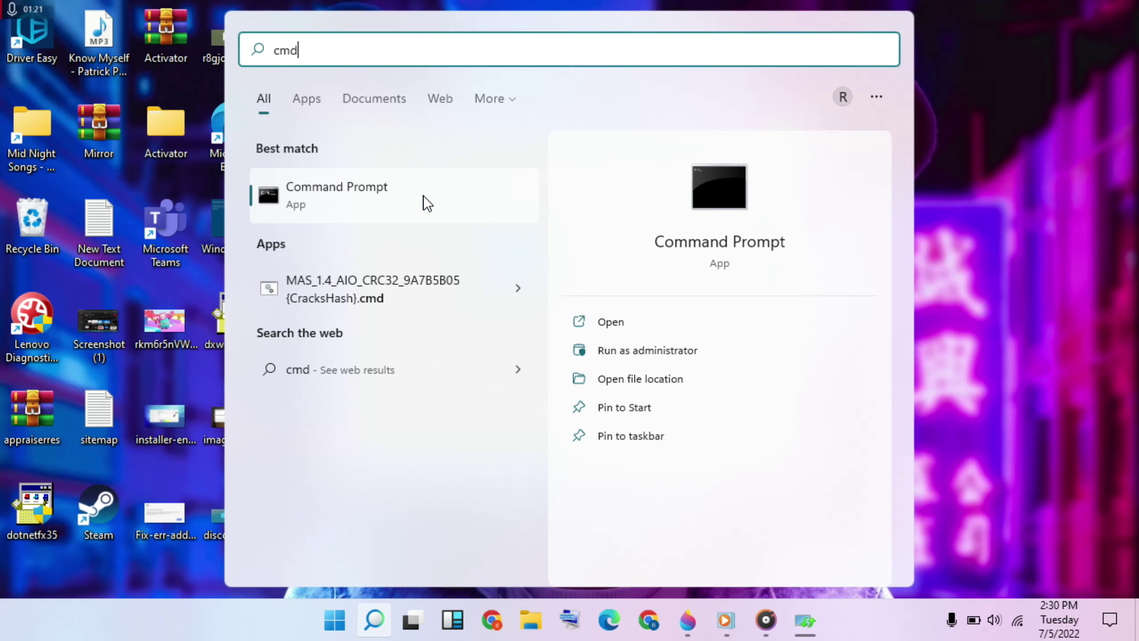
click(671, 351)
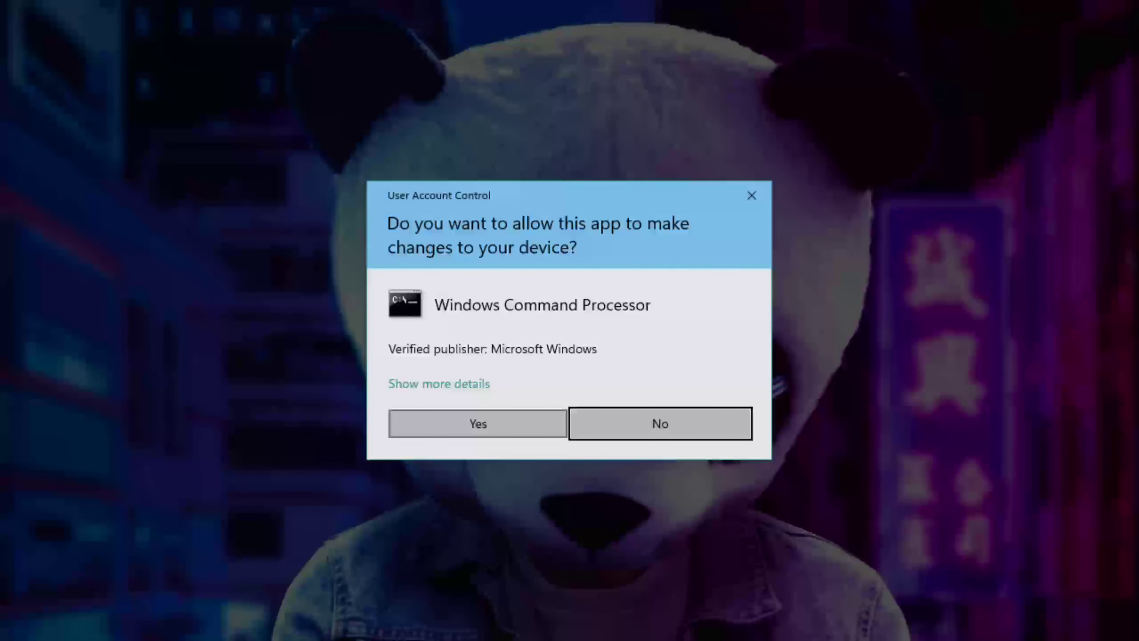
click(455, 413)
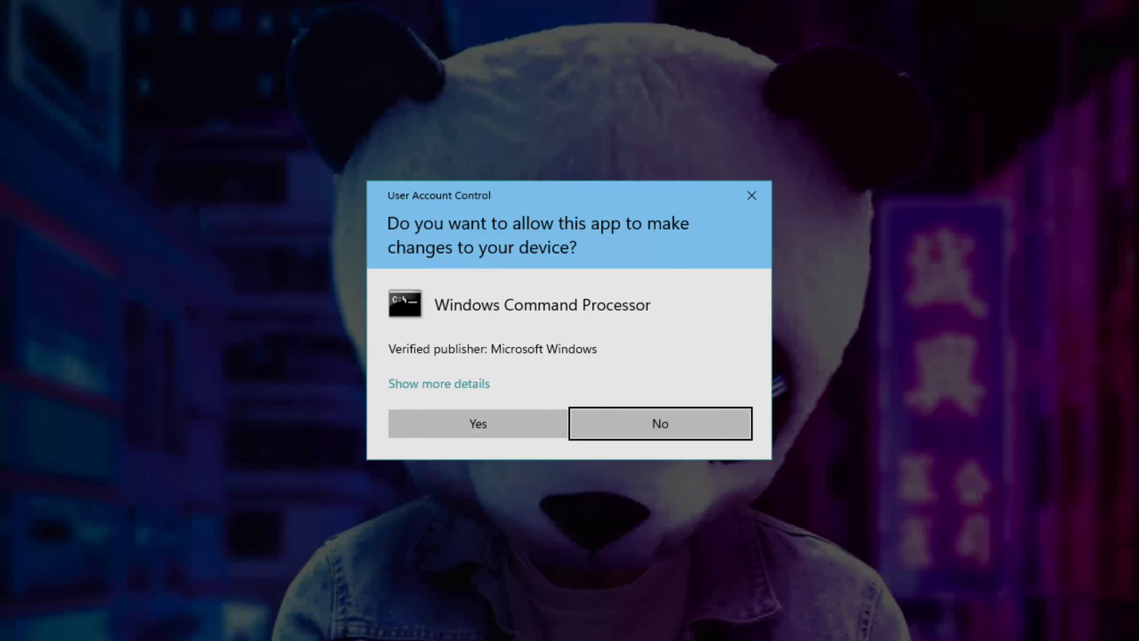
click(691, 430)
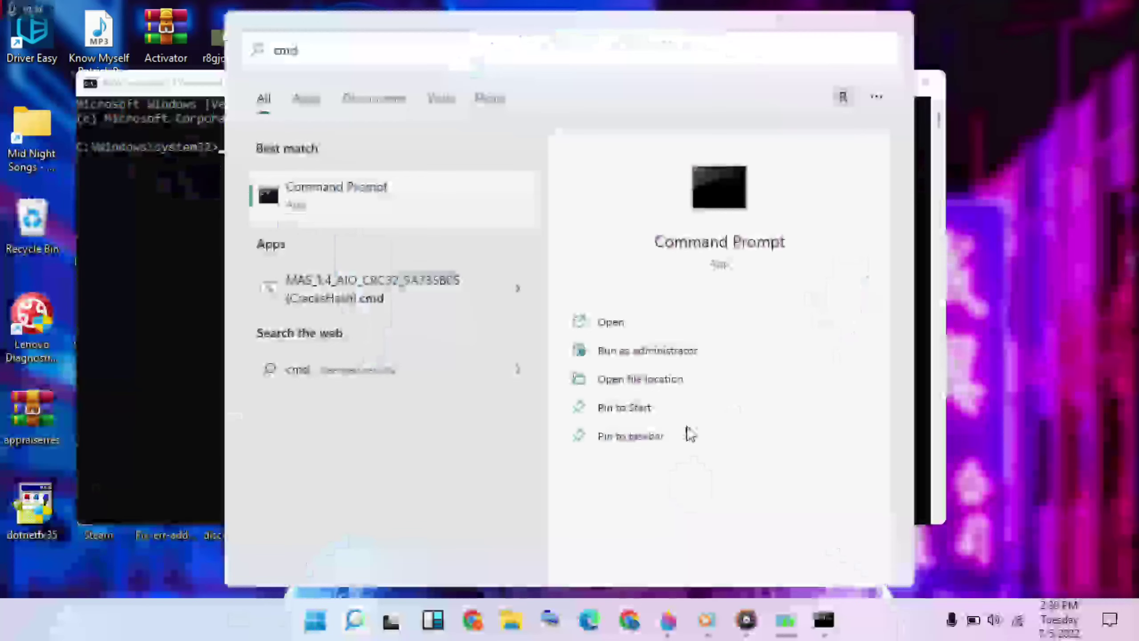
Run sfc /scannow in the administrator Command Prompt.
click(130, 398)
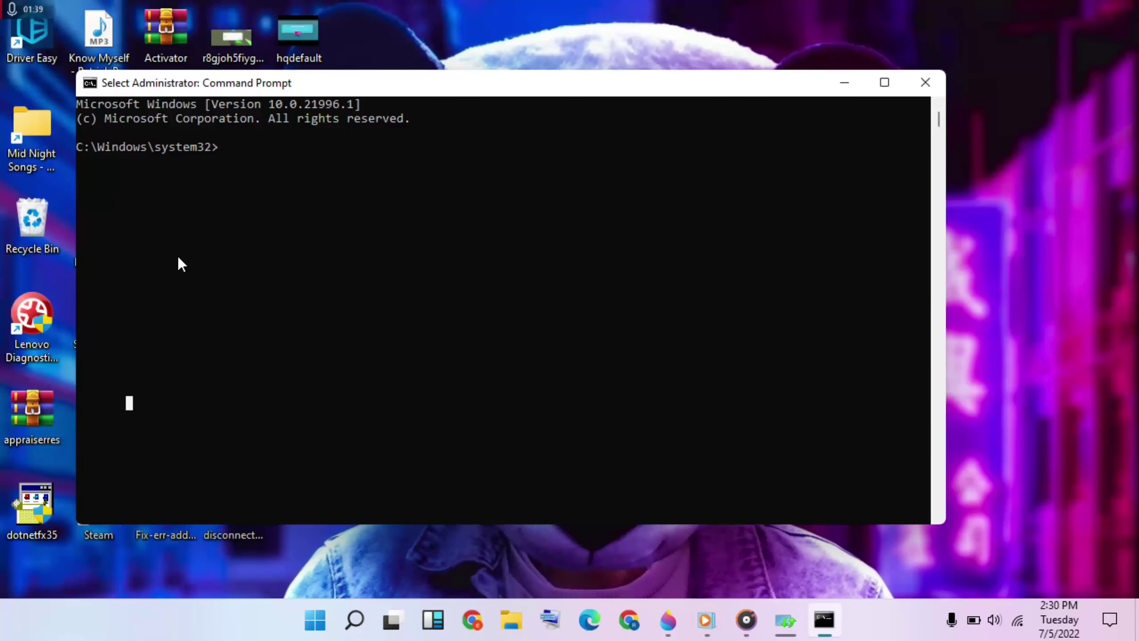
text(sfc /sc)
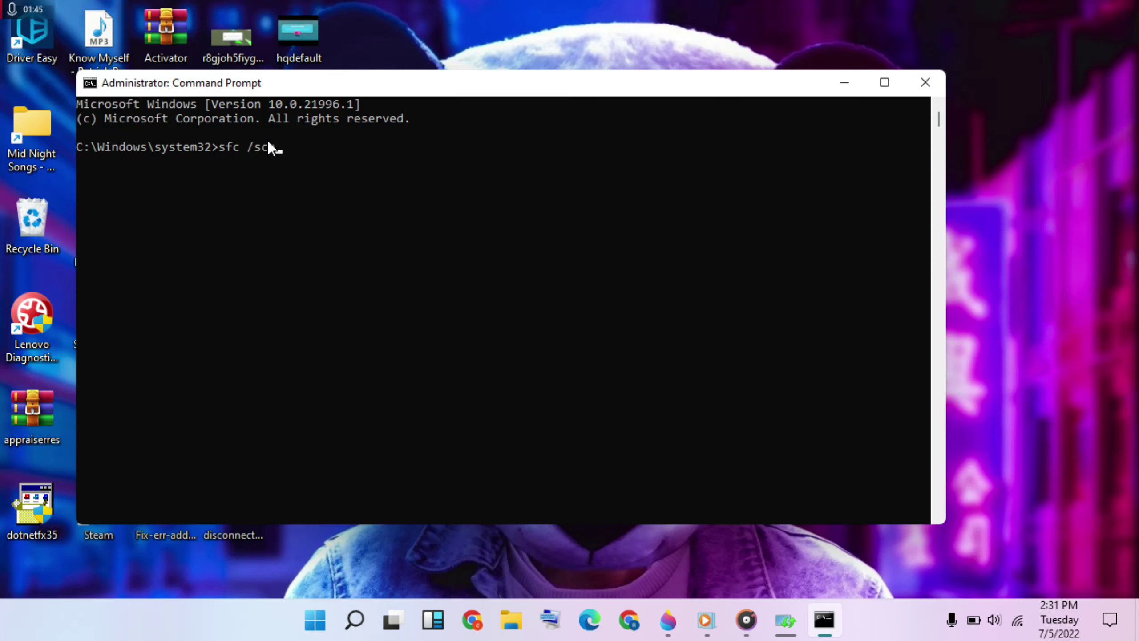
text(annow)
key(Return)
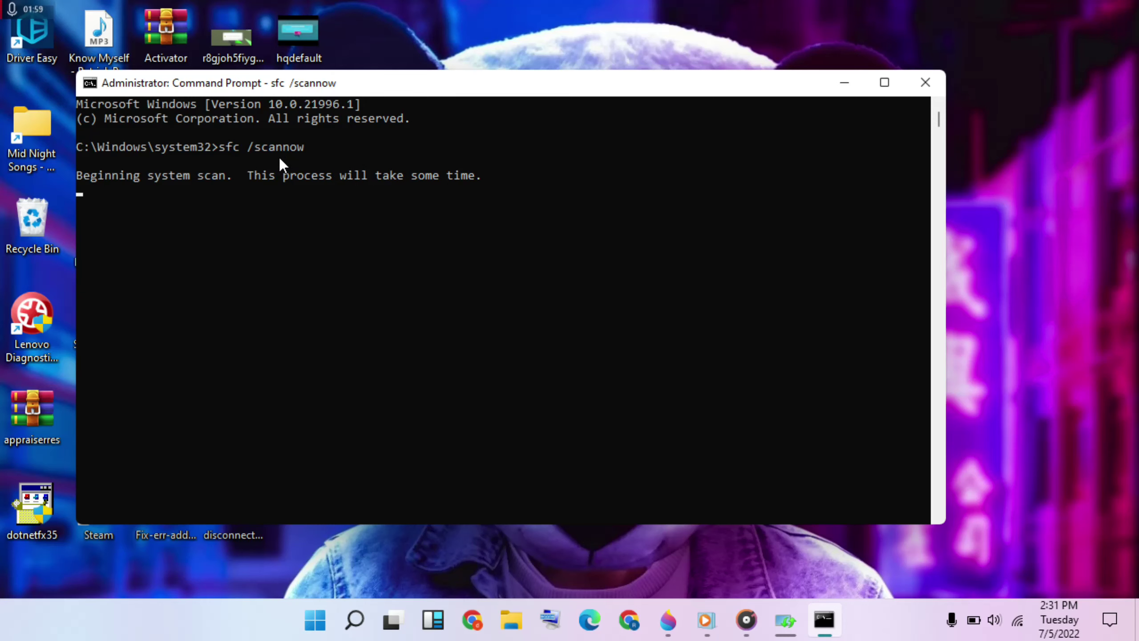
Minimize the running scan window and bring up Windows Search.
click(842, 82)
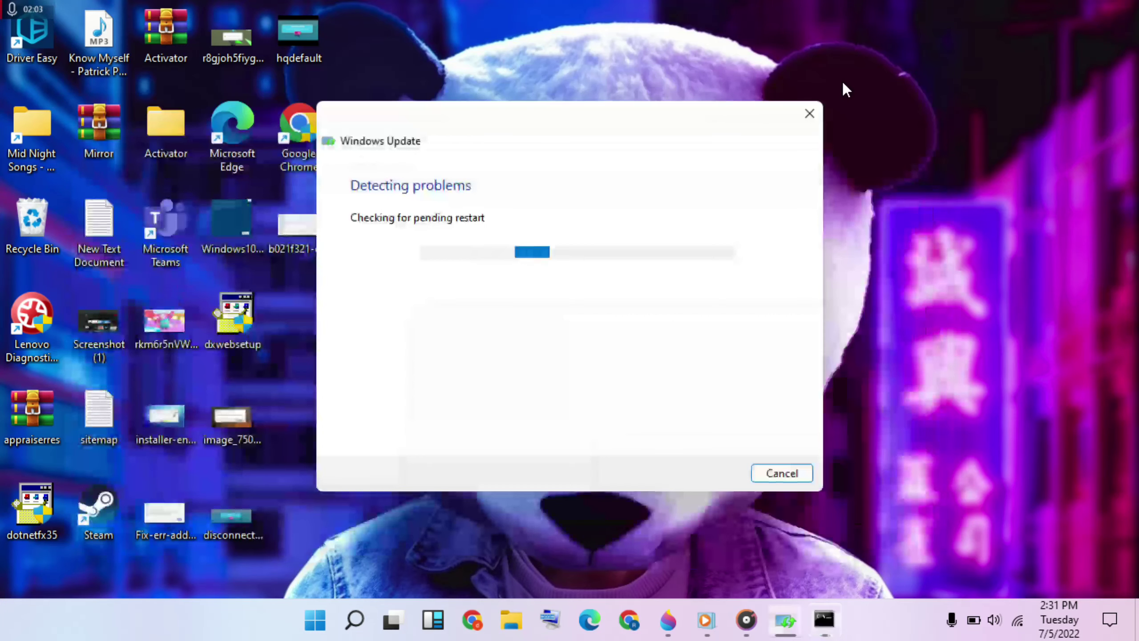
click(823, 624)
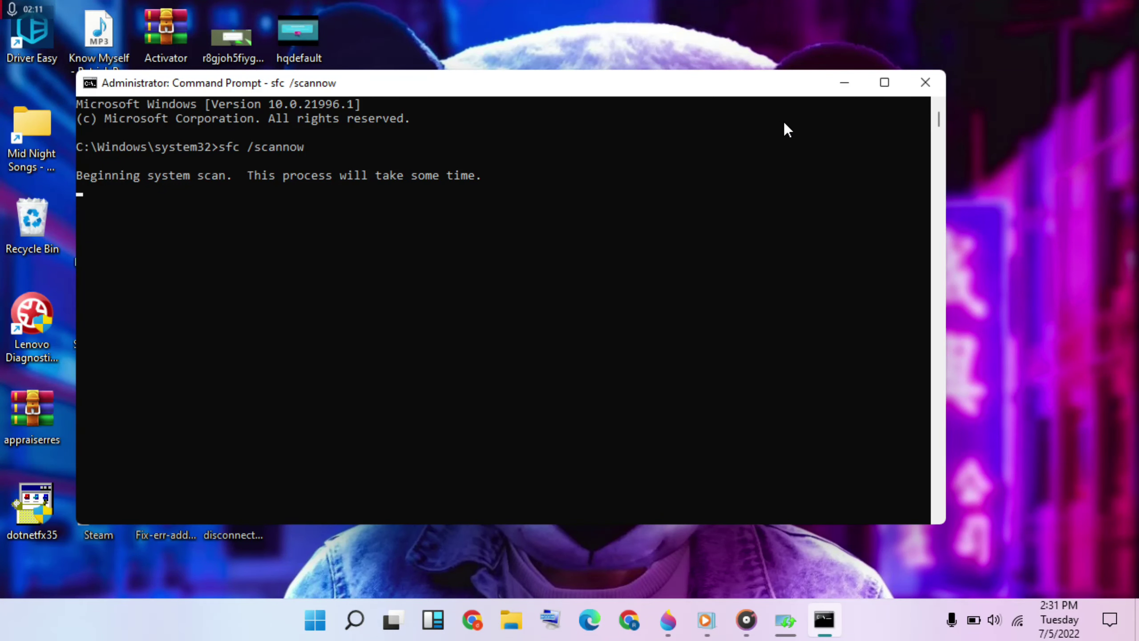
click(844, 84)
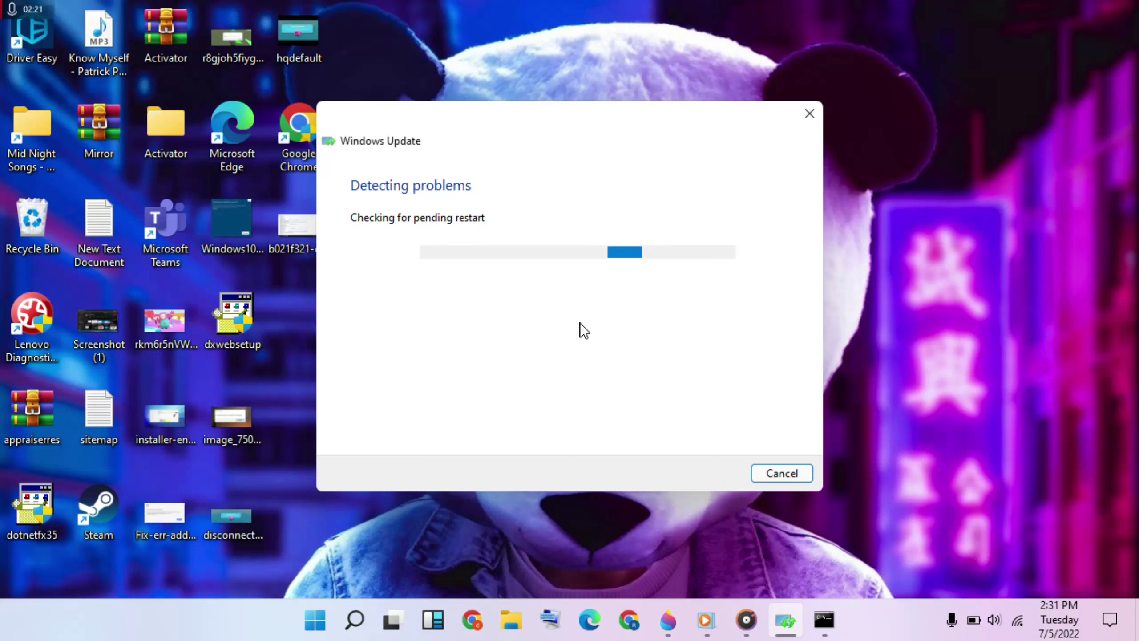
click(354, 622)
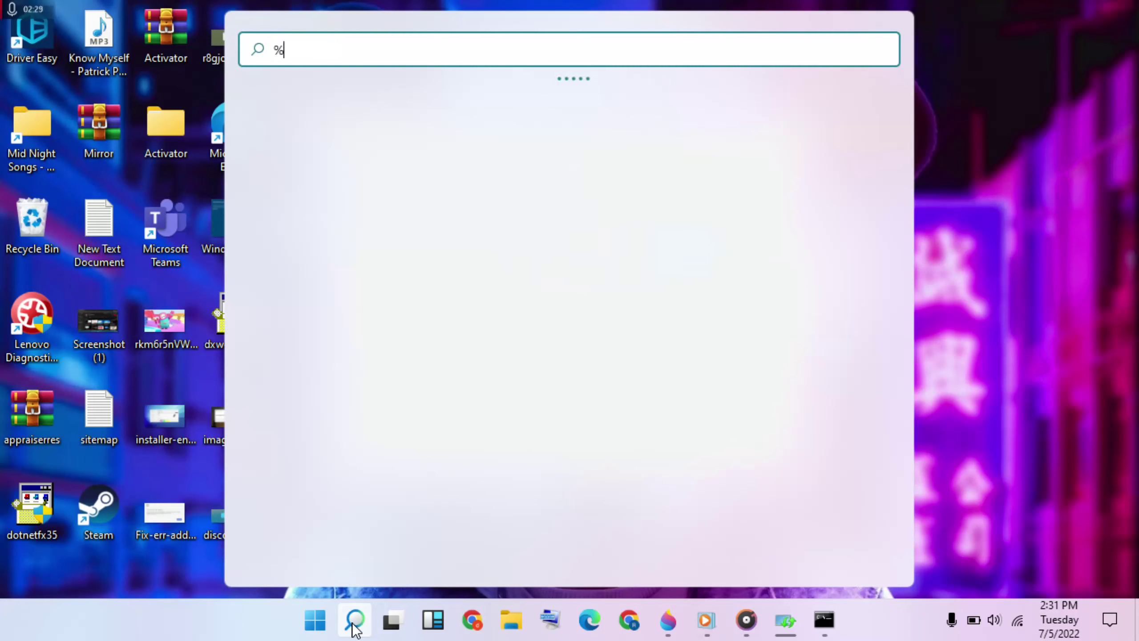
Search for %temp% and open the Temp folder under AppData\Local in File Explorer.
text(mp)
key(BackSpace)
key(BackSpace)
key(BackSpace)
key(BackSpace)
key(BackSpace)
text(%temp)
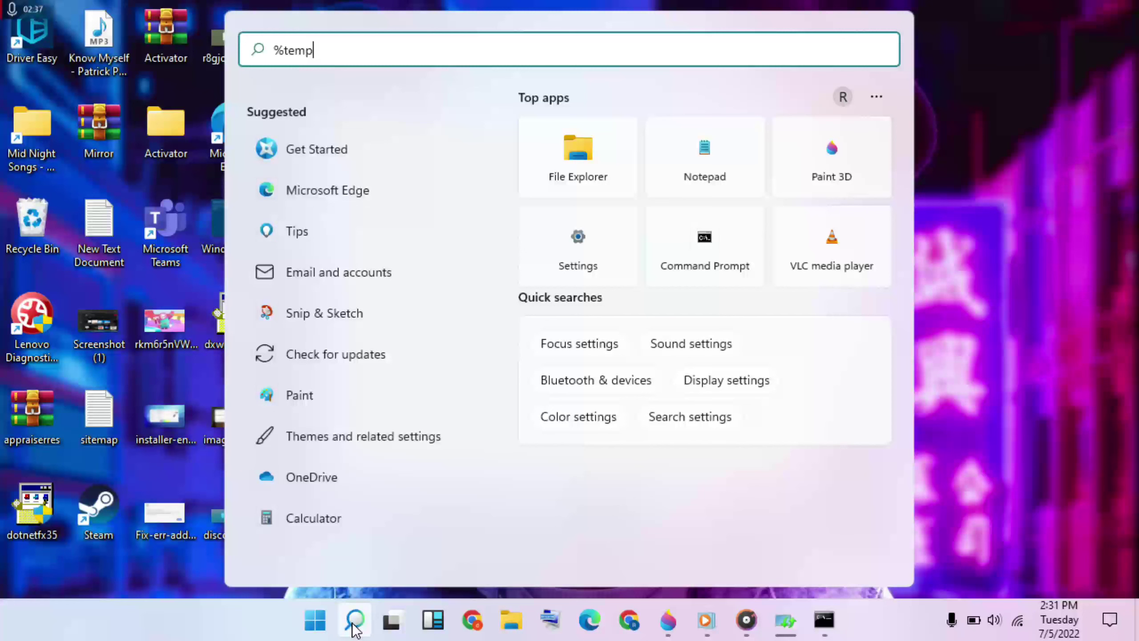
text(%)
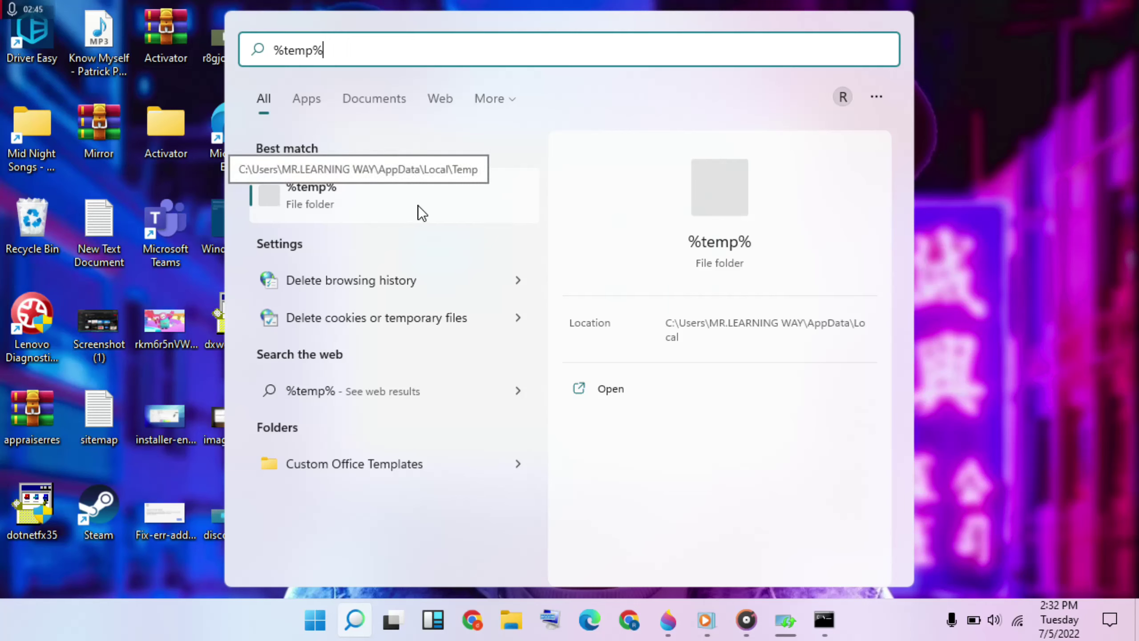
click(418, 204)
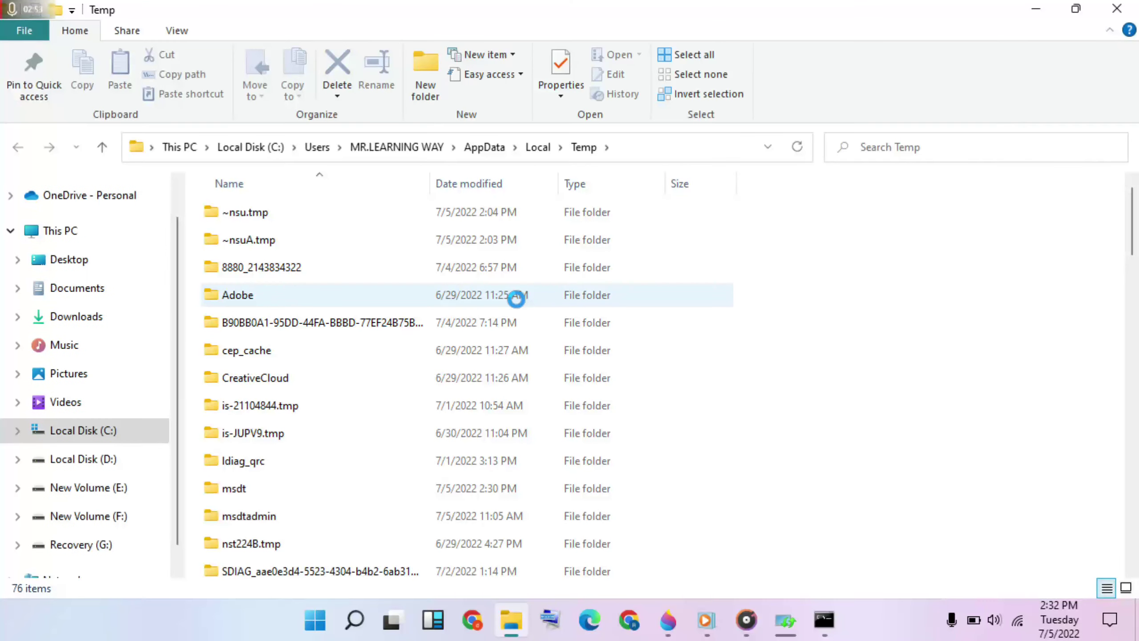
Select all 76 Temp items and delete them, applying administrator permission to all.
click(481, 430)
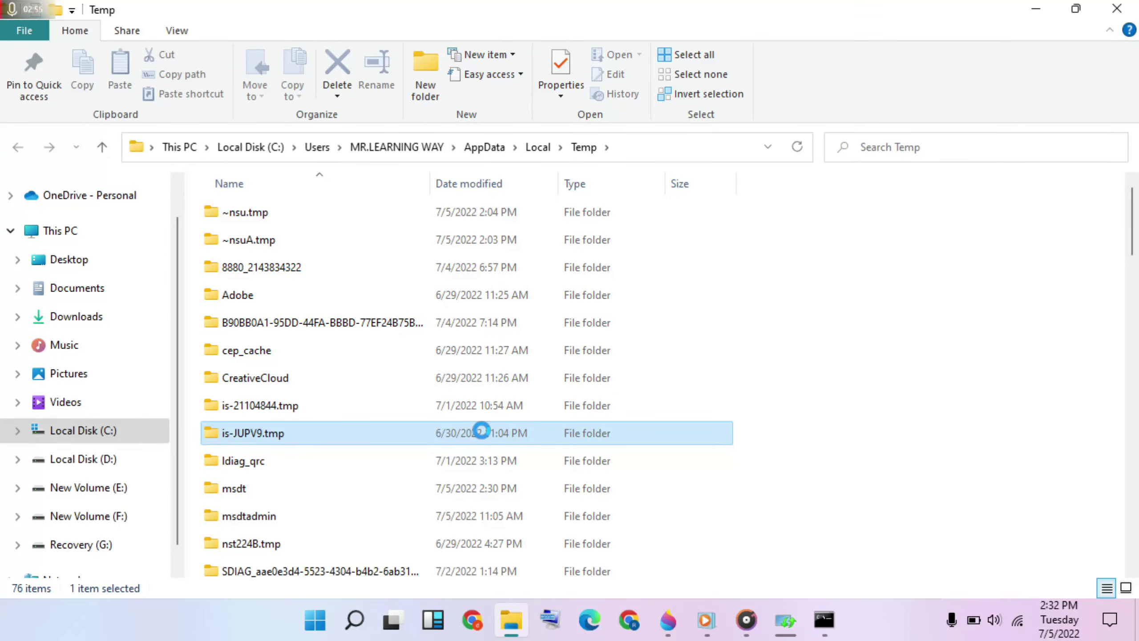
key(ctrl+a)
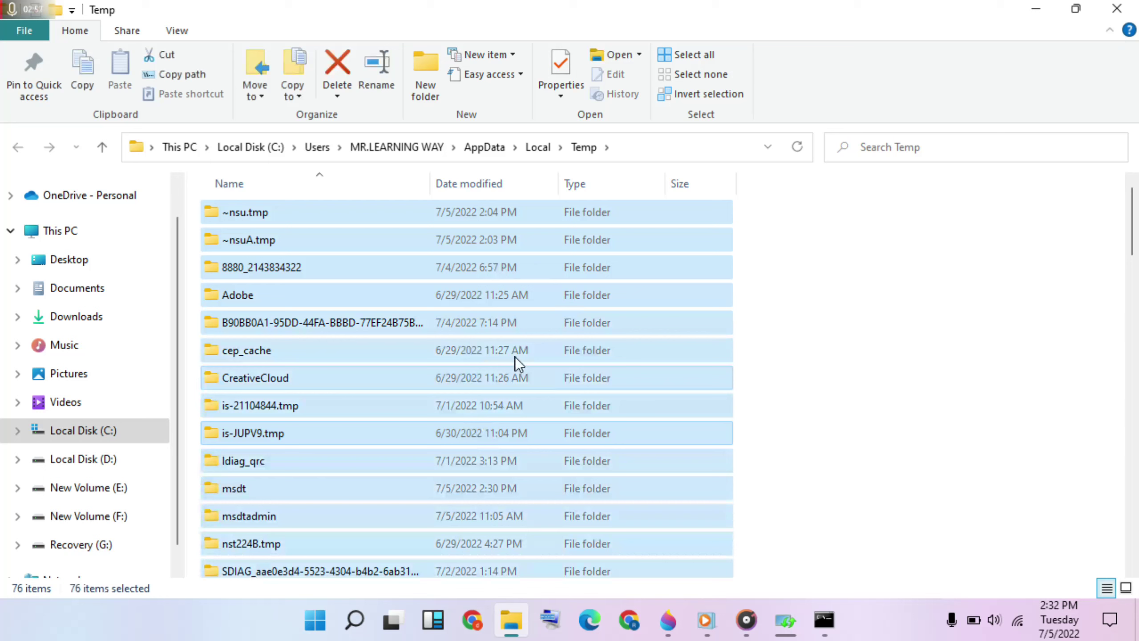
right_click(521, 323)
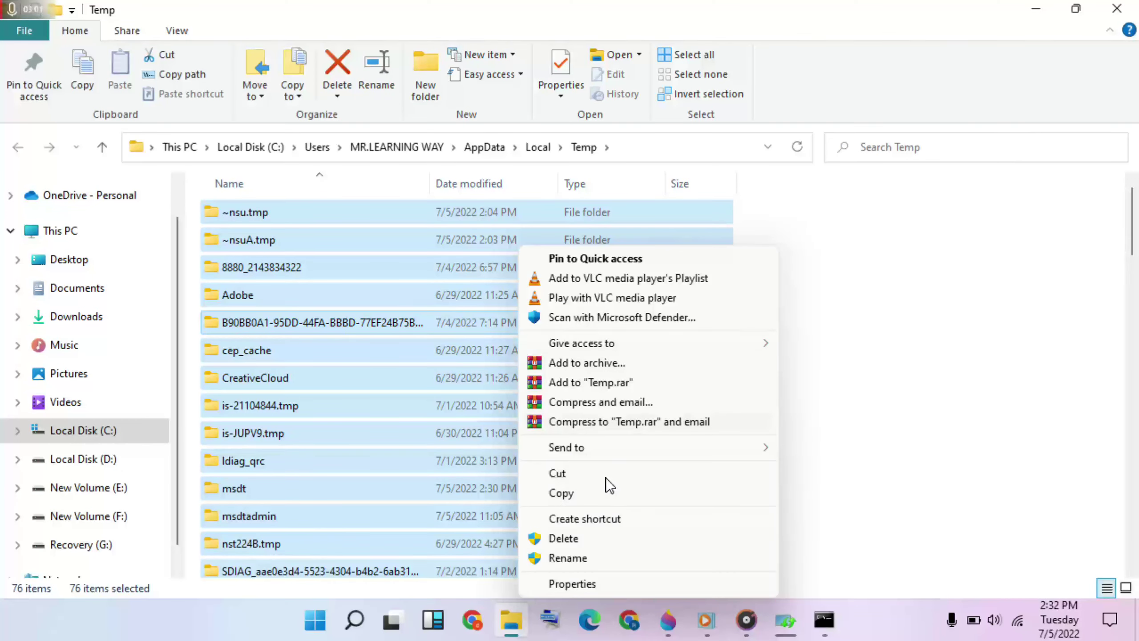
click(574, 541)
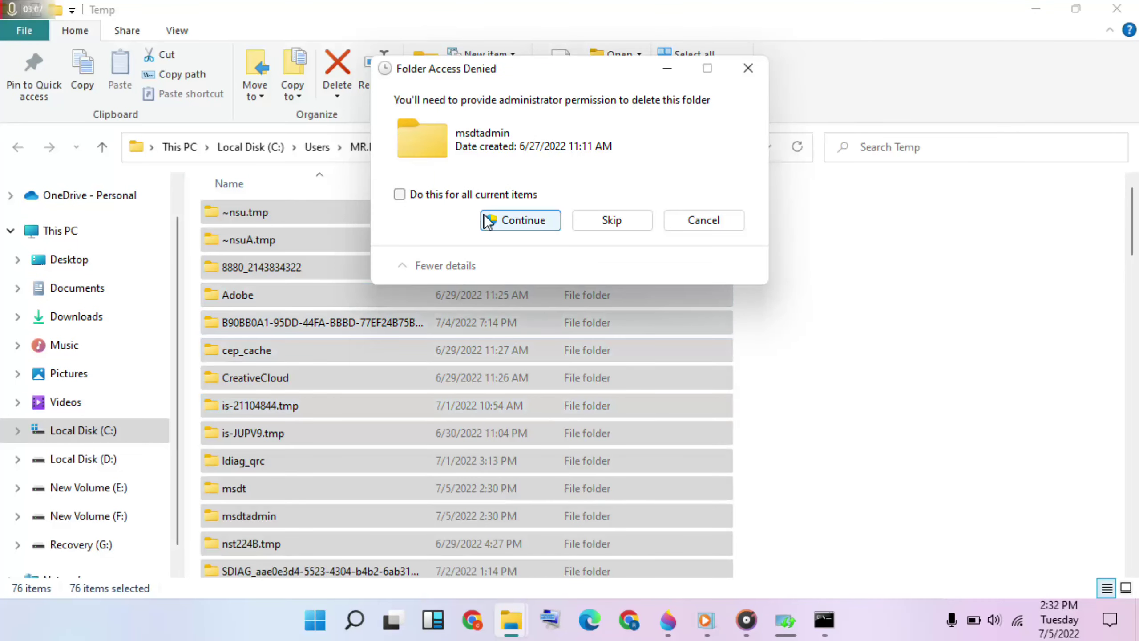
click(481, 199)
click(502, 217)
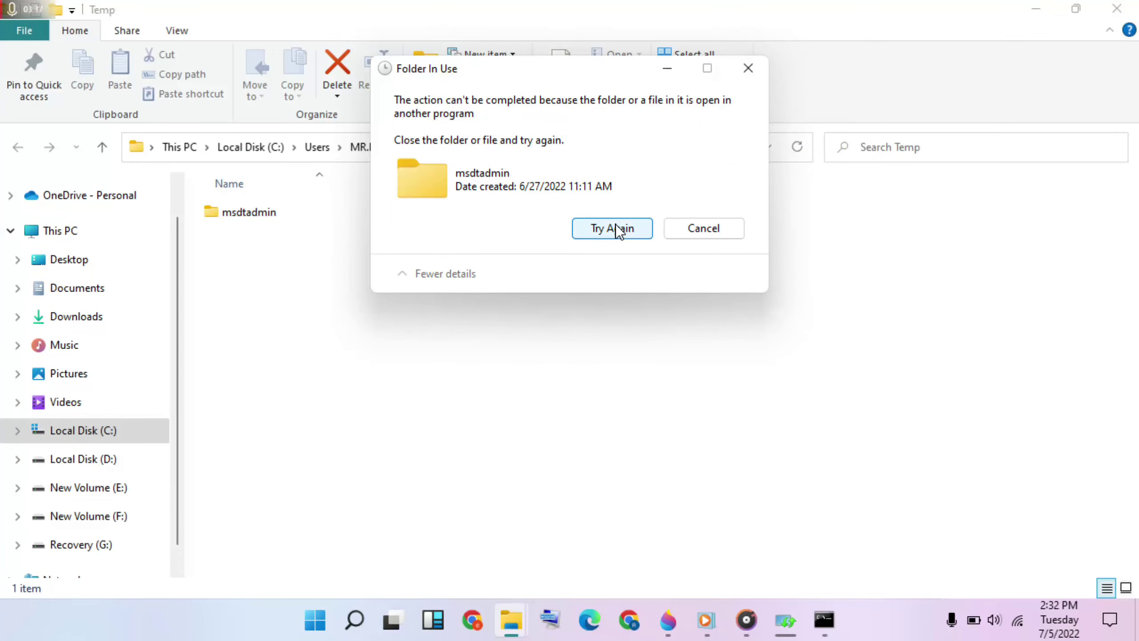
Skip the in-use msdtadmin folder after one retry and close the Temp window.
click(616, 226)
click(686, 231)
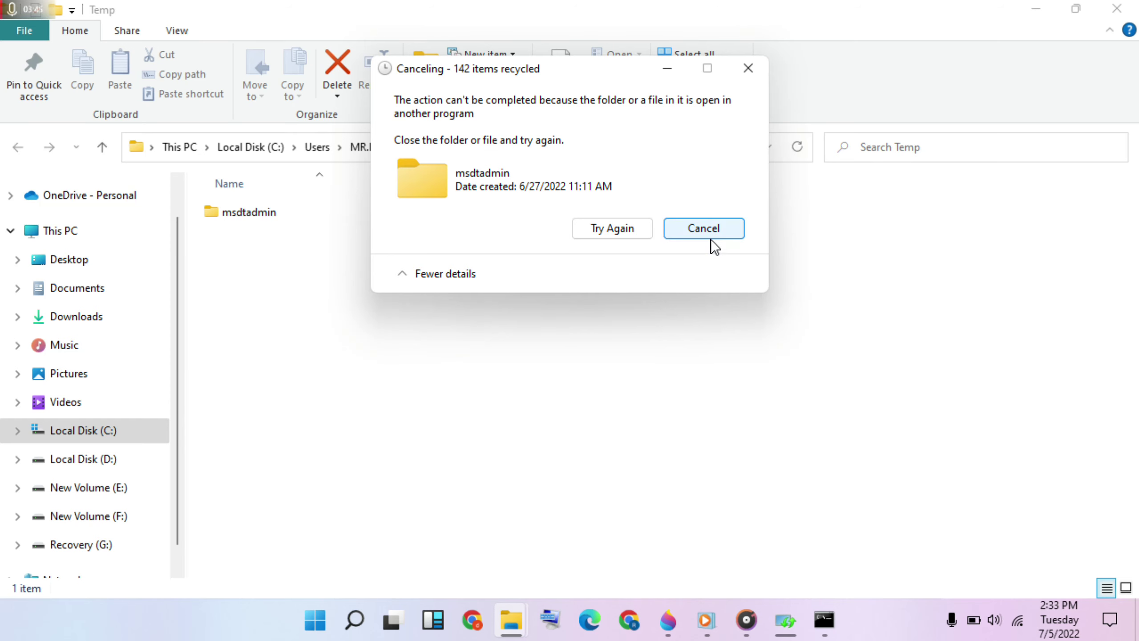
click(698, 228)
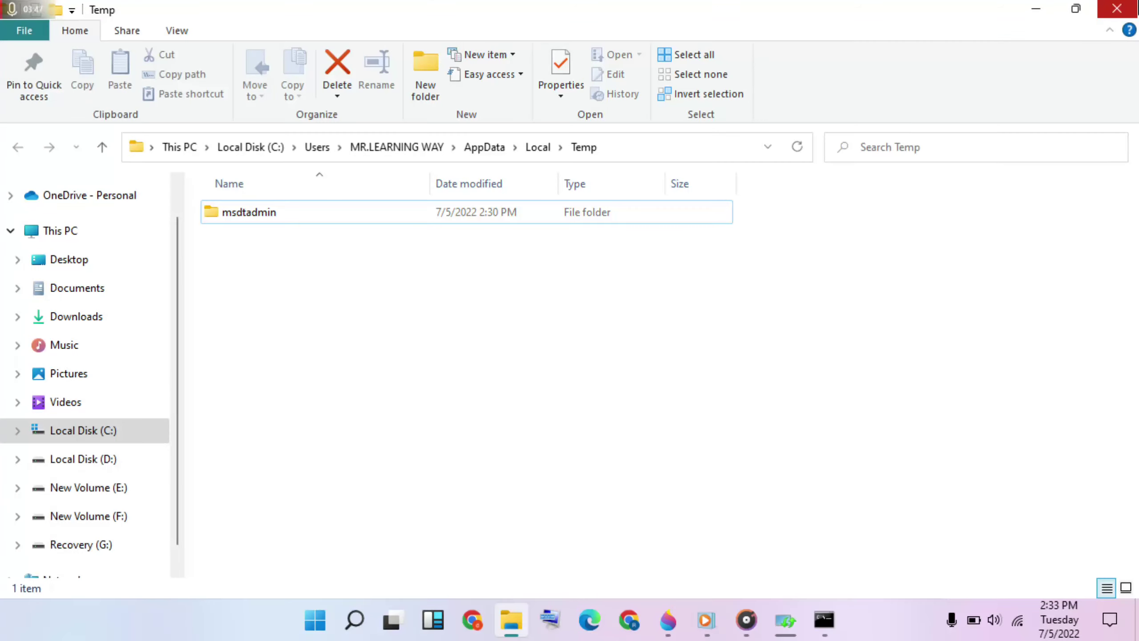
click(1117, 9)
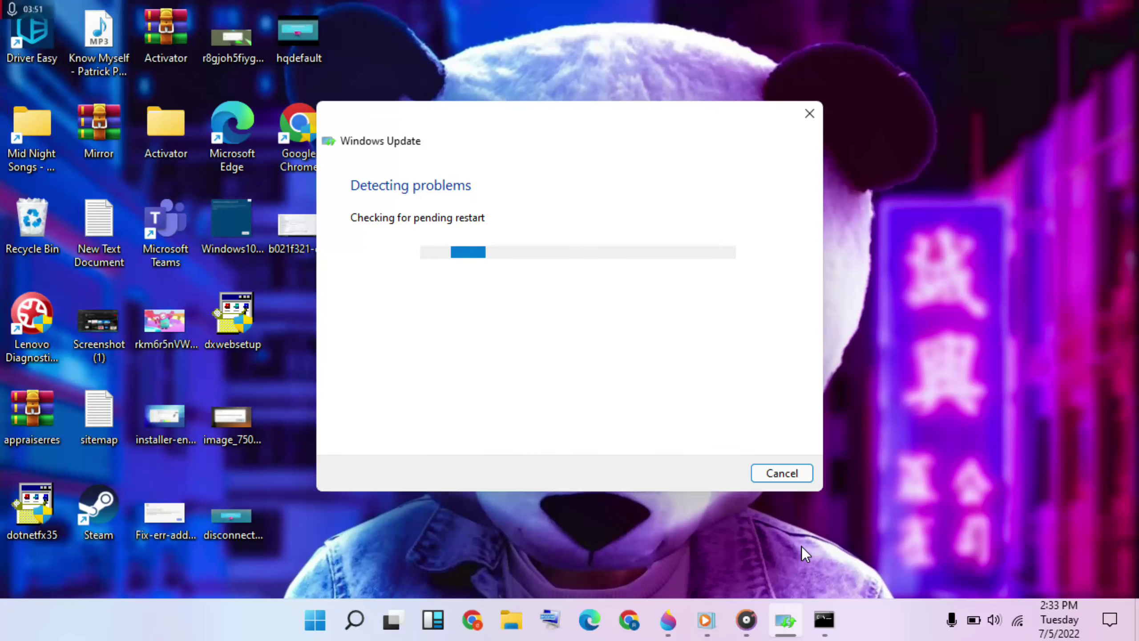
Check the sfc scan's verification progress, minimize Command Prompt again, and open quick settings.
click(825, 620)
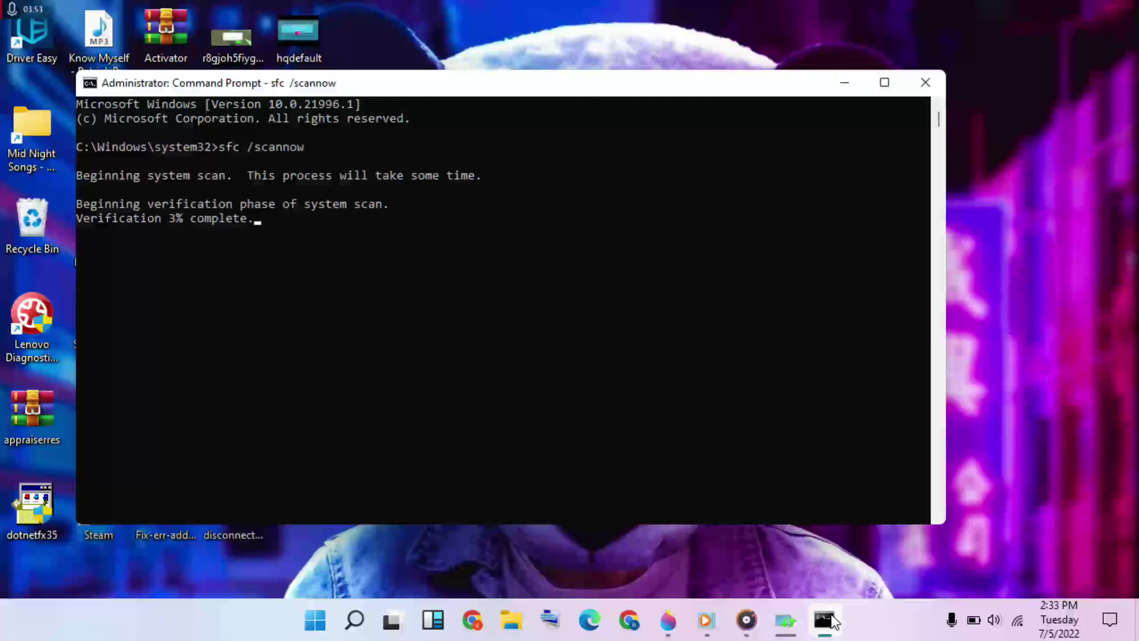
click(837, 77)
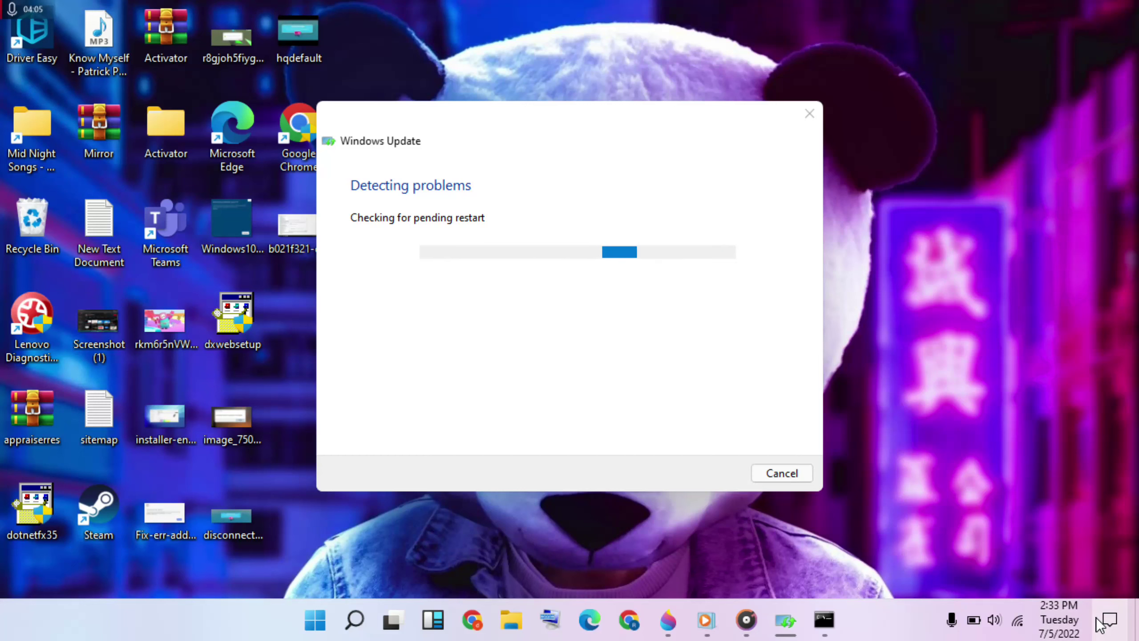
click(1101, 624)
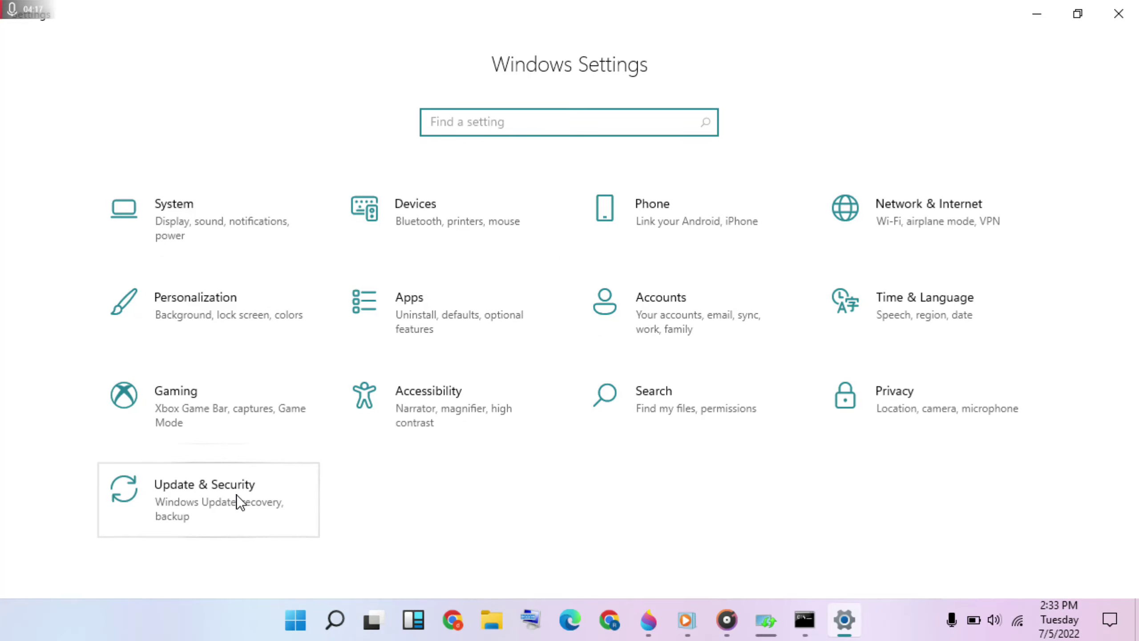
Go to Update & Security > Recovery and start Reset this PC.
click(221, 487)
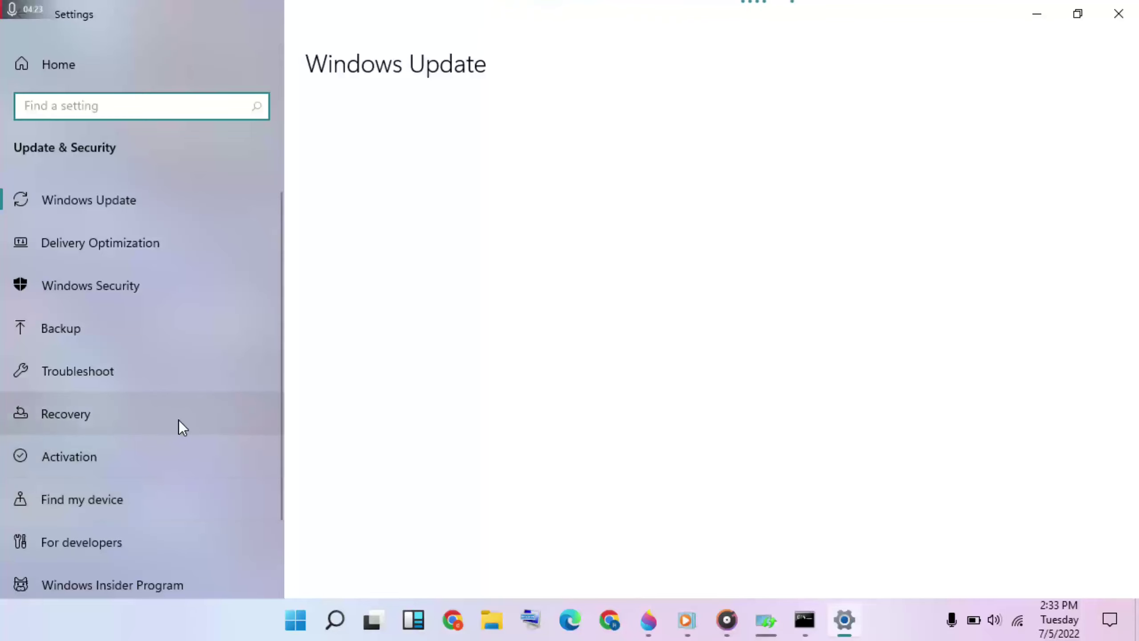
click(128, 421)
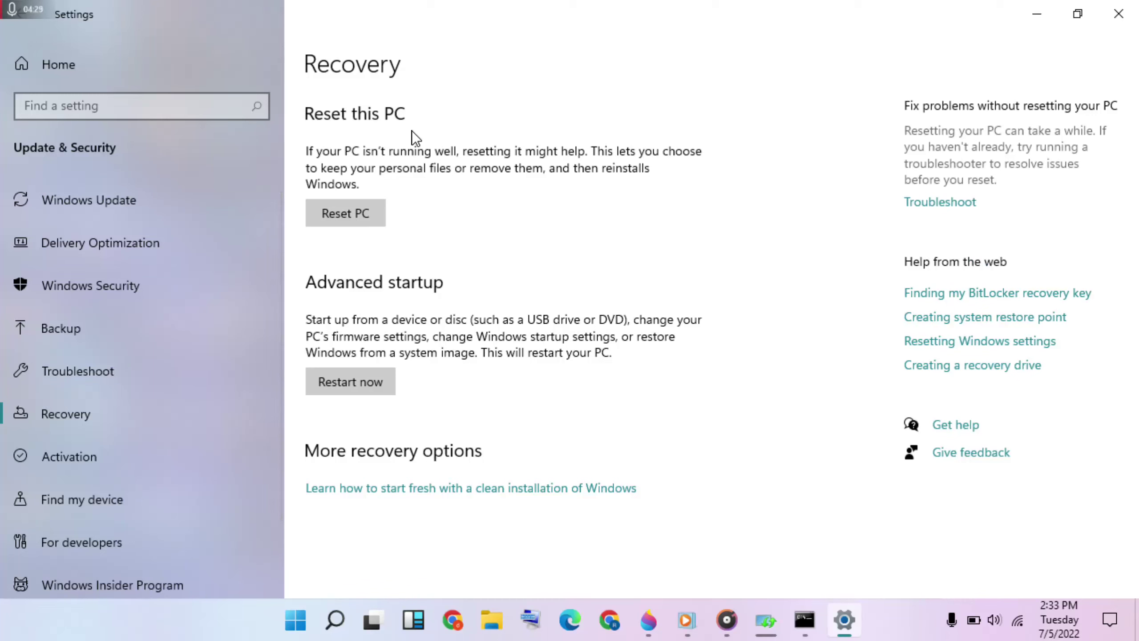
click(348, 219)
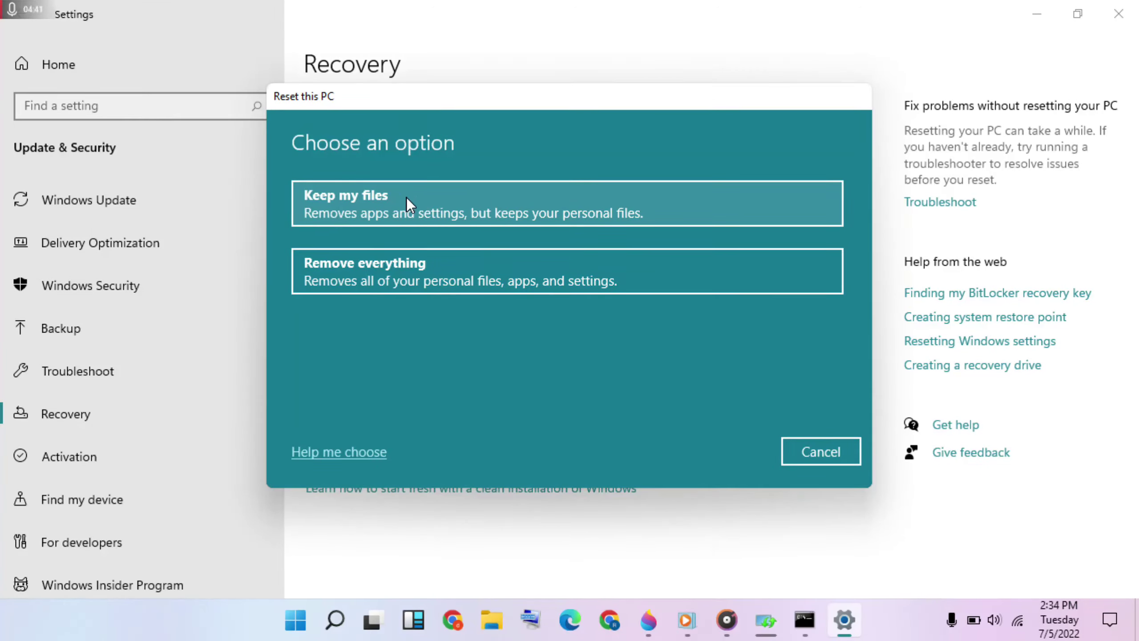
Choose Keep my files, then cancel at the Cloud download / Local reinstall choice.
click(535, 215)
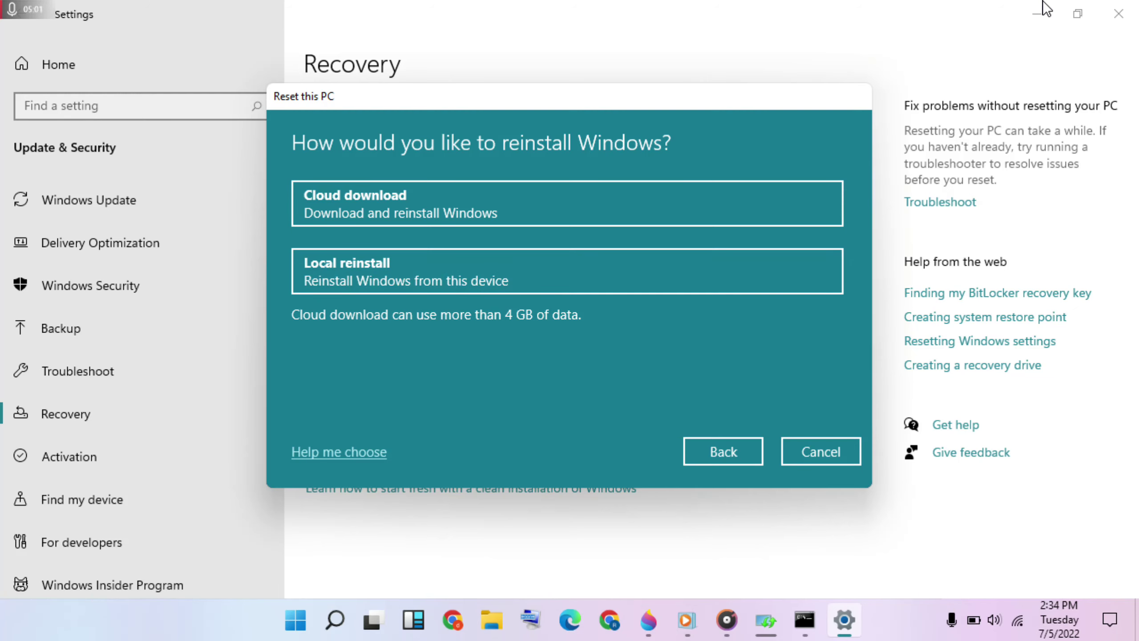
click(831, 456)
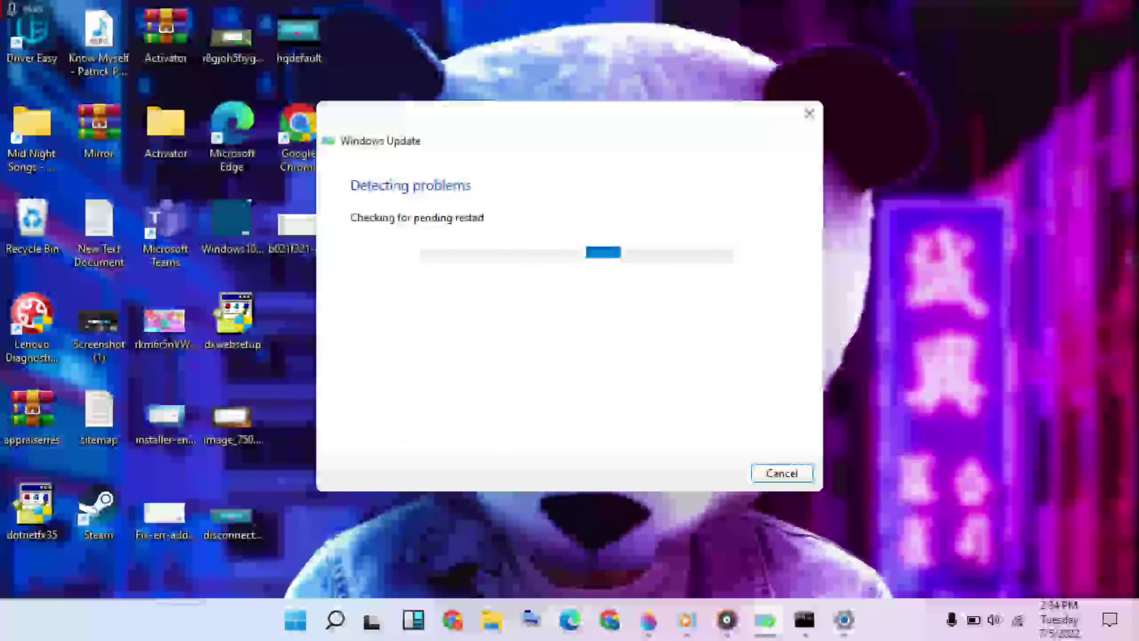